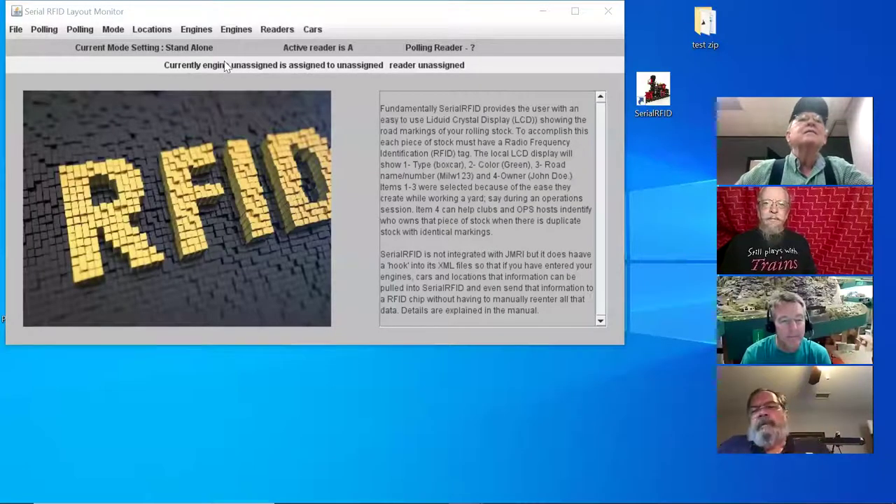
Step: Bring the Layout Monitor window forward and shift it down-right, clear of the desktop icons
{"action": "left_click", "coordinate": [226, 65]}
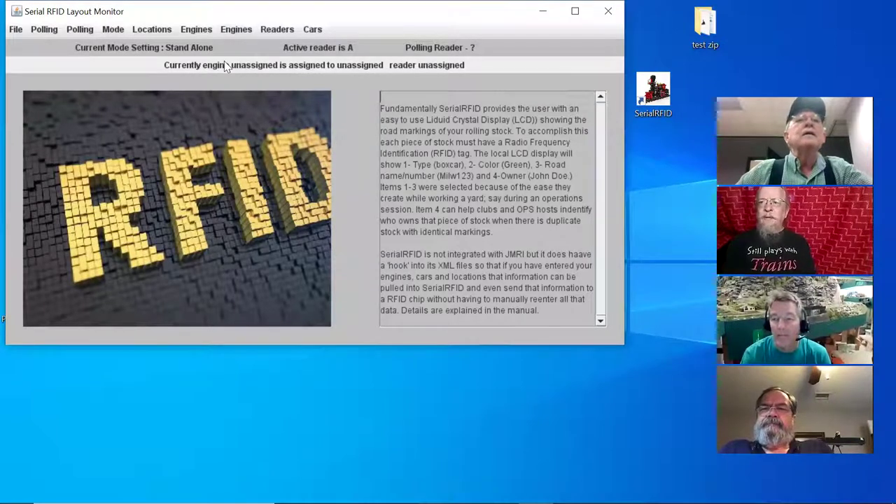
{"action": "left_click_drag", "start_coordinate": [175, 9], "coordinate": [218, 86]}
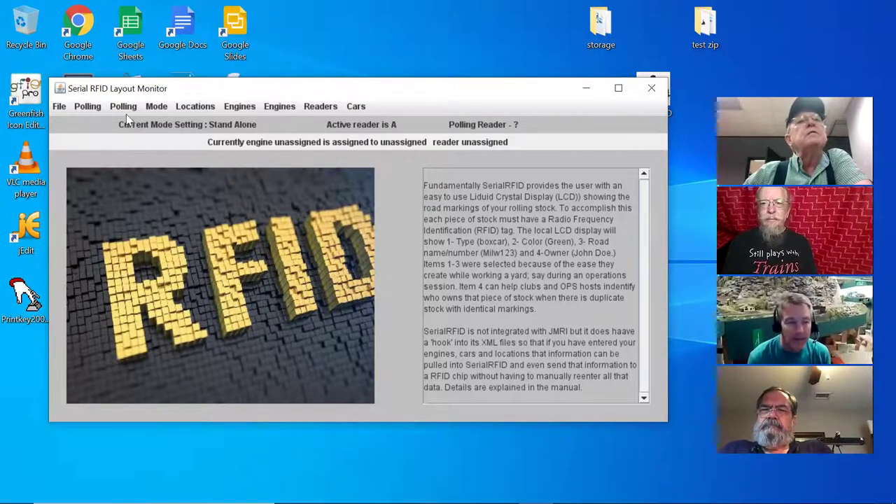
Step: Show the Mode menu listing About modes, Stand Alone and JMRI
{"action": "left_click", "coordinate": [158, 107]}
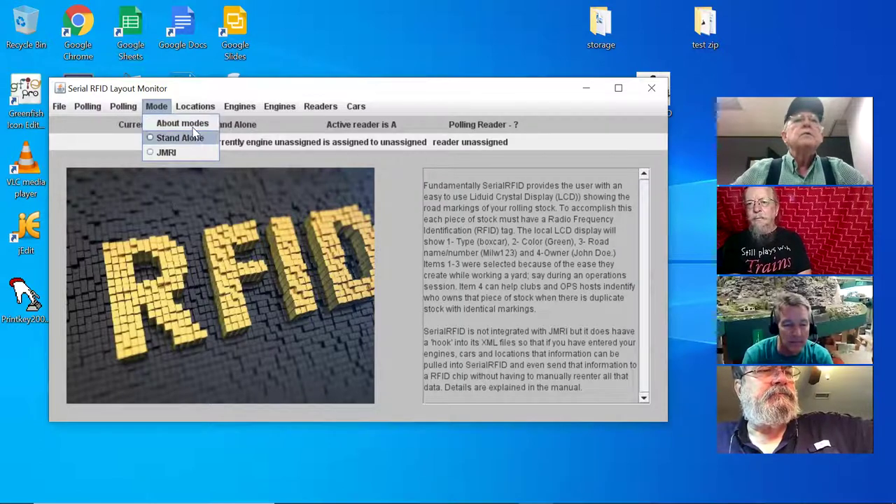
Step: Open File > Configure to review the comm port settings, then cancel without changes
{"action": "left_click", "coordinate": [294, 88]}
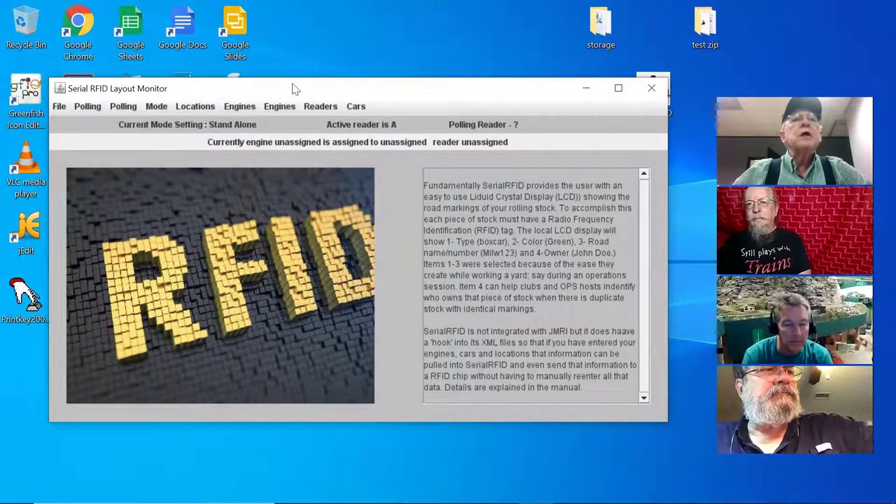
{"action": "left_click", "coordinate": [59, 106]}
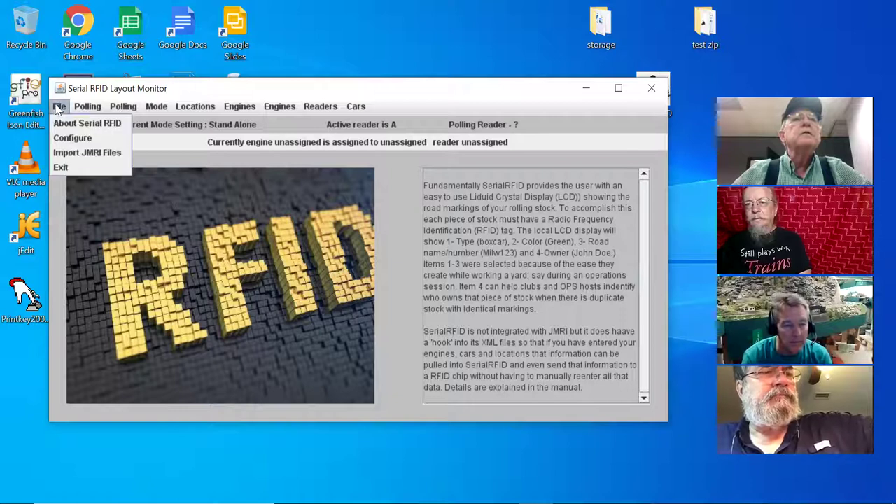
{"action": "left_click", "coordinate": [86, 138]}
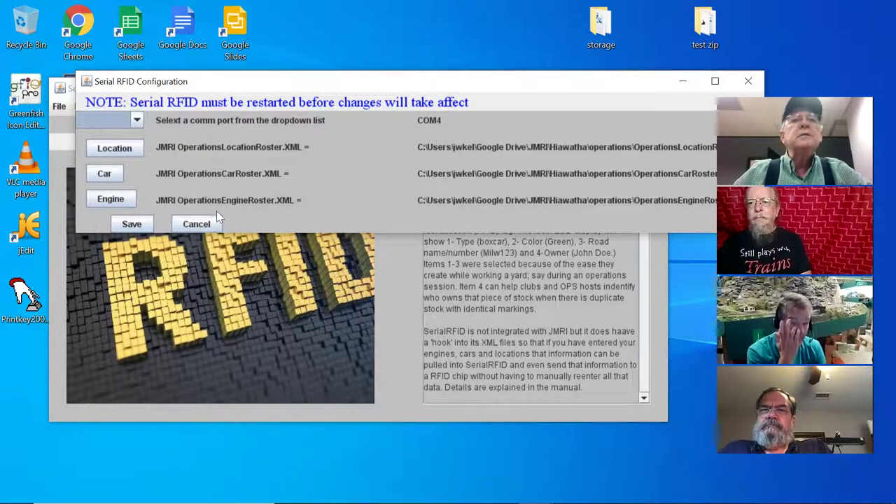
{"action": "left_click", "coordinate": [207, 228]}
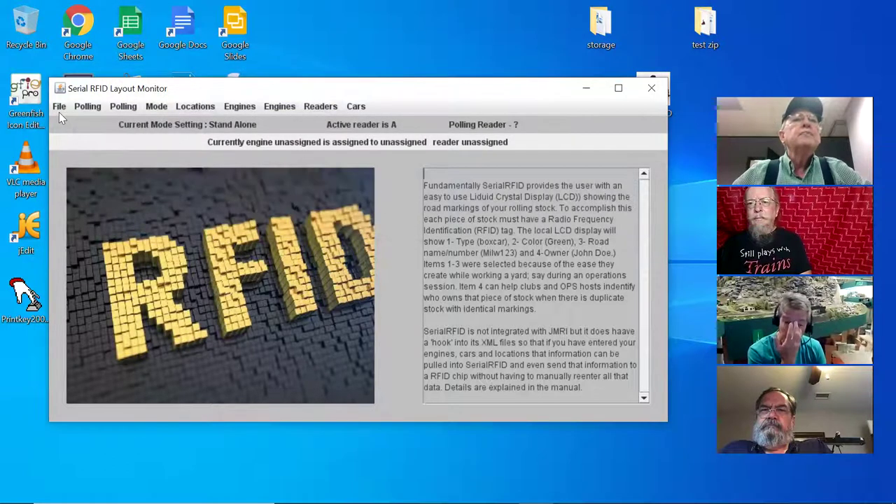
Step: Open the Import JMRI Files dialog and close it without importing anything
{"action": "left_click", "coordinate": [59, 112]}
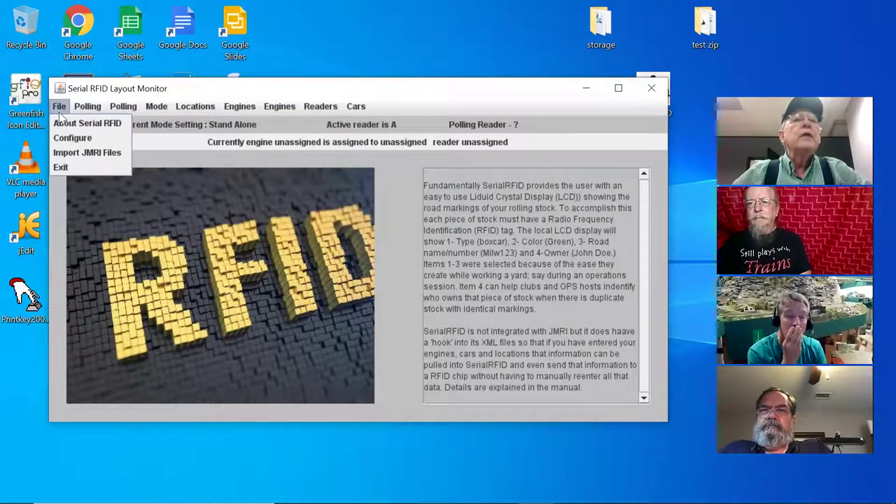
{"action": "left_click", "coordinate": [82, 154]}
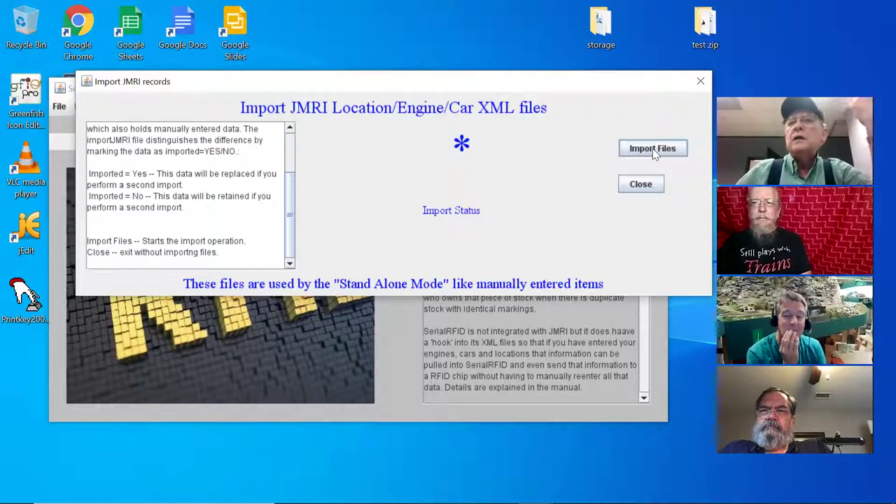
{"action": "left_click", "coordinate": [640, 185]}
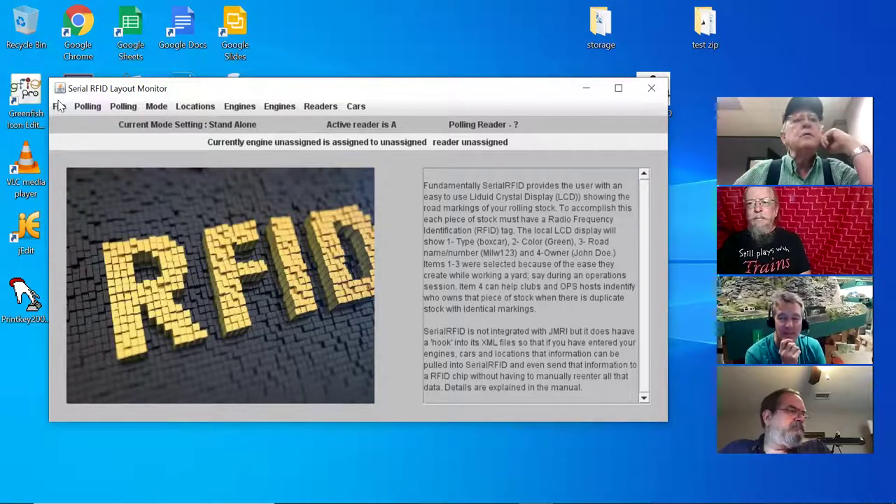
Step: Browse the Polling and Mode menus and set the operating mode to Stand Alone
{"action": "left_click", "coordinate": [85, 107]}
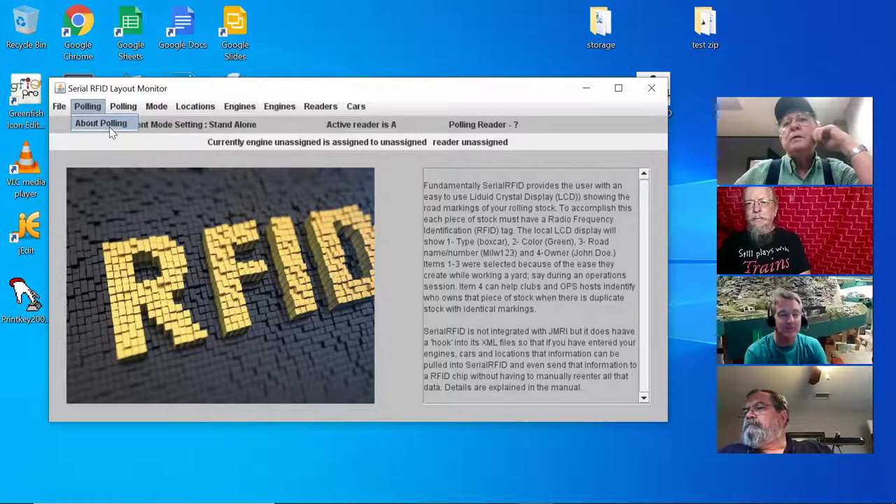
{"action": "left_click", "coordinate": [156, 107]}
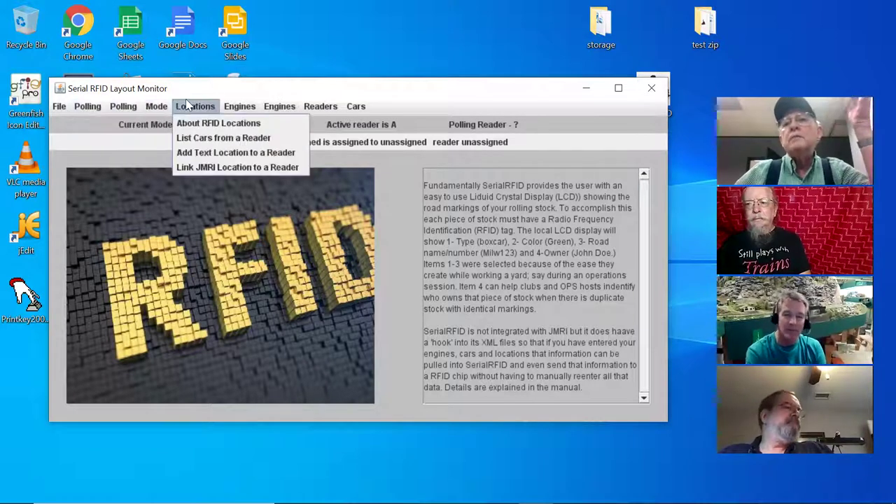
{"action": "mouse_move", "coordinate": [240, 107]}
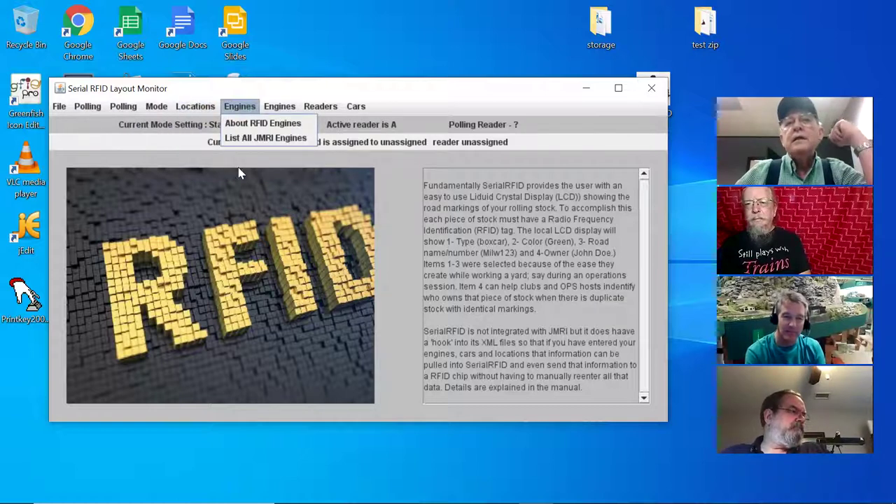
{"action": "mouse_move", "coordinate": [183, 105]}
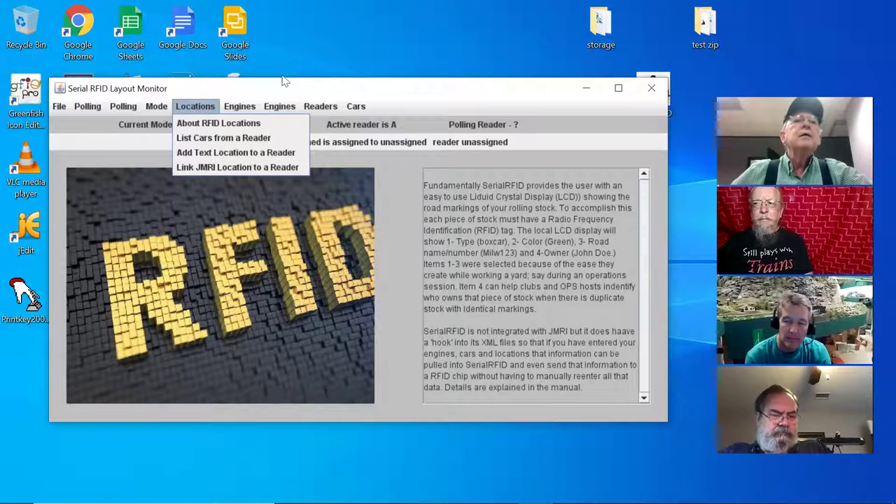
{"action": "left_click", "coordinate": [126, 110]}
{"action": "mouse_move", "coordinate": [156, 107]}
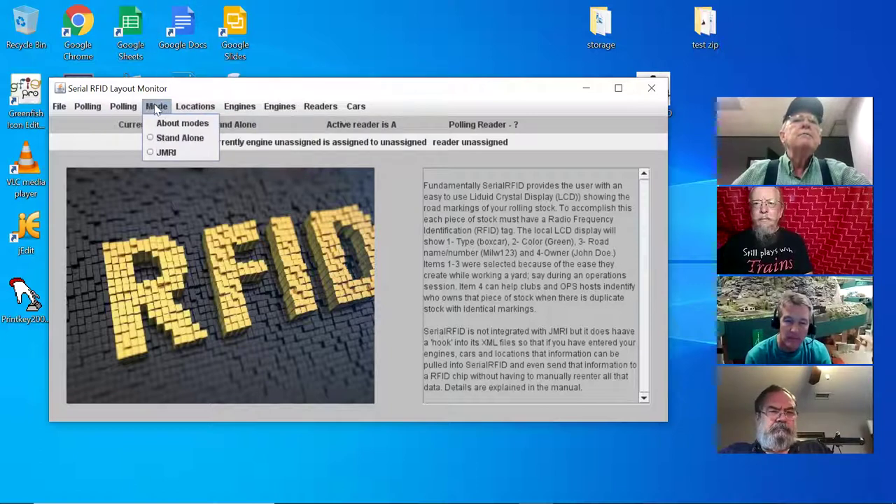
{"action": "left_click", "coordinate": [170, 145]}
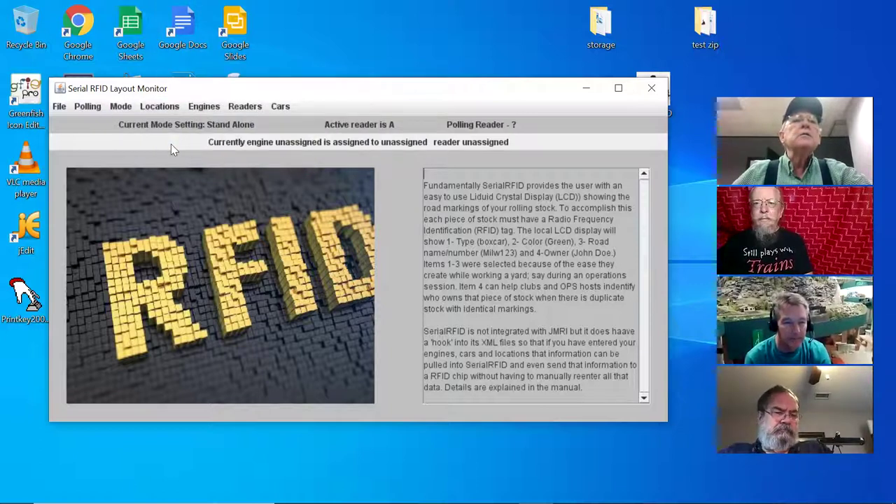
Step: Look through the remaining menus and bring up the Locations menu options for readers
{"action": "left_click", "coordinate": [88, 106]}
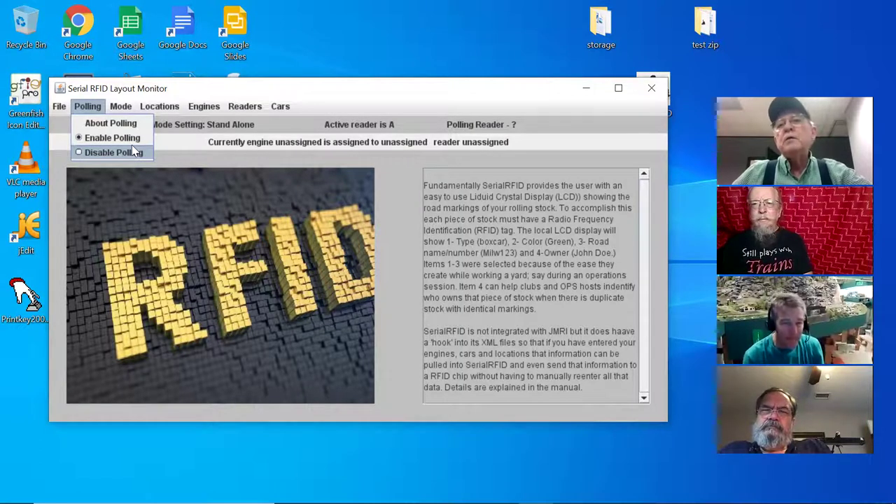
{"action": "mouse_move", "coordinate": [128, 109]}
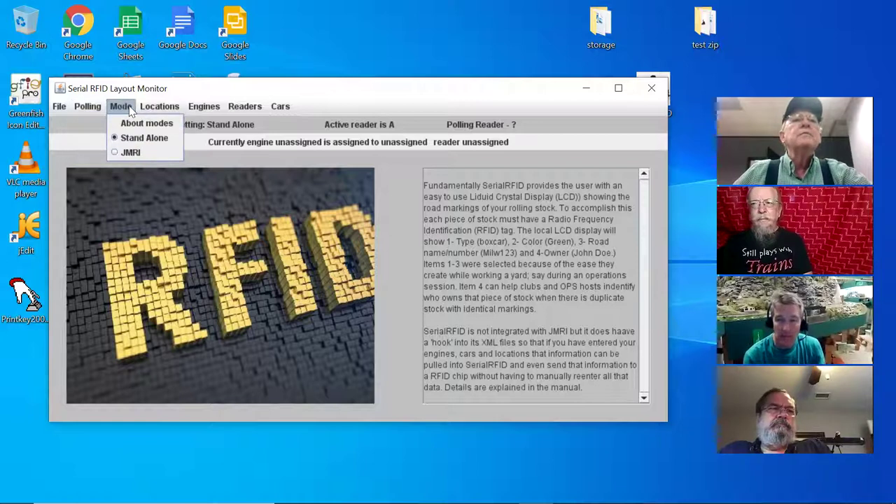
{"action": "mouse_move", "coordinate": [159, 109]}
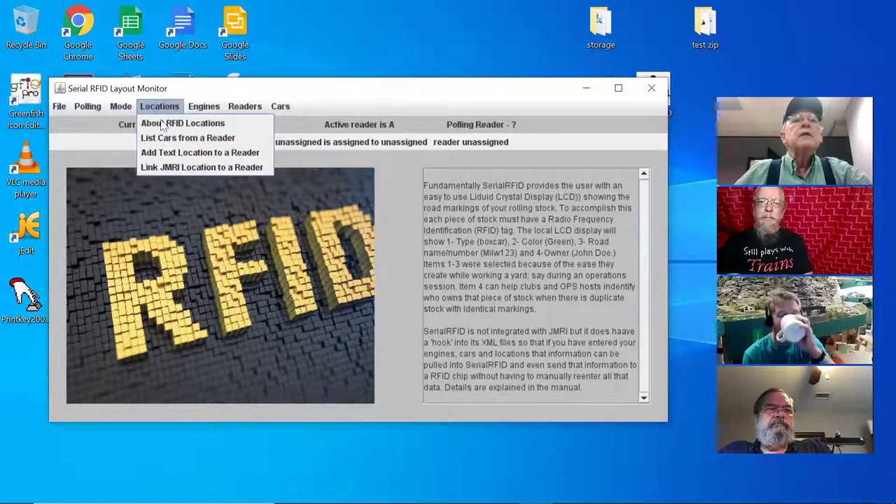
{"action": "left_click", "coordinate": [174, 122]}
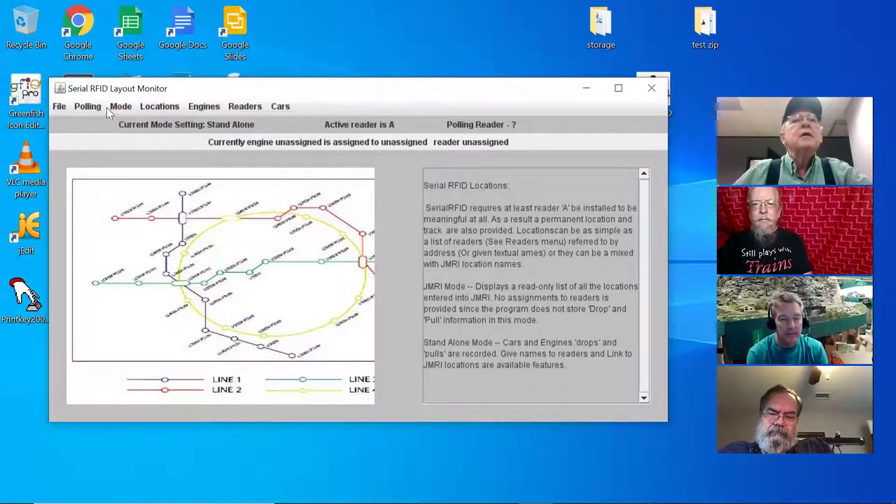
{"action": "left_click", "coordinate": [163, 110]}
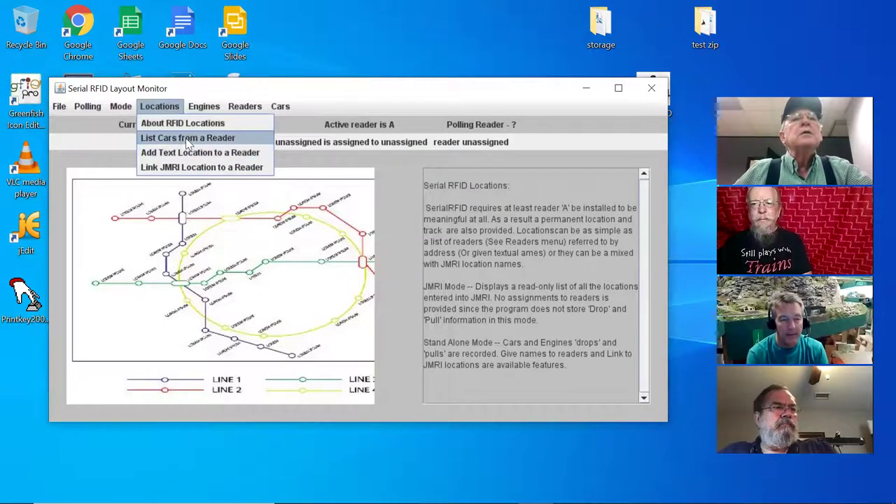
{"action": "left_click", "coordinate": [185, 138]}
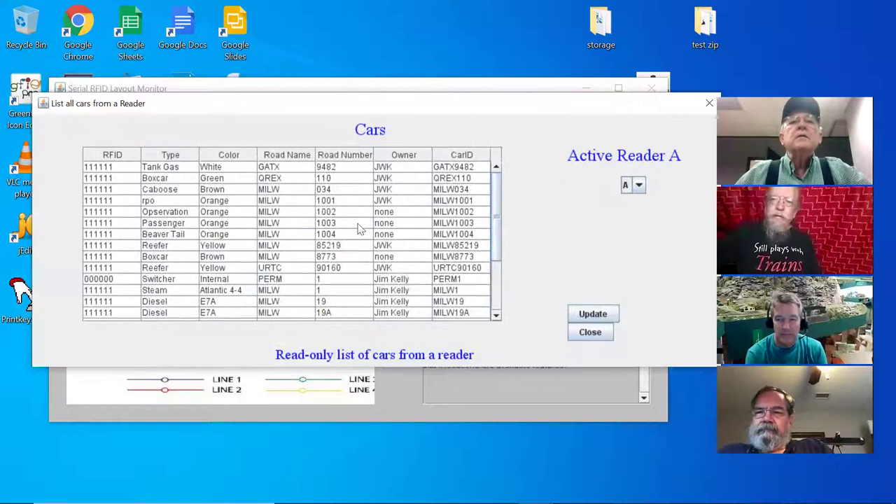
{"action": "scroll", "coordinate": [359, 228], "scroll_direction": "down", "scroll_amount": 3}
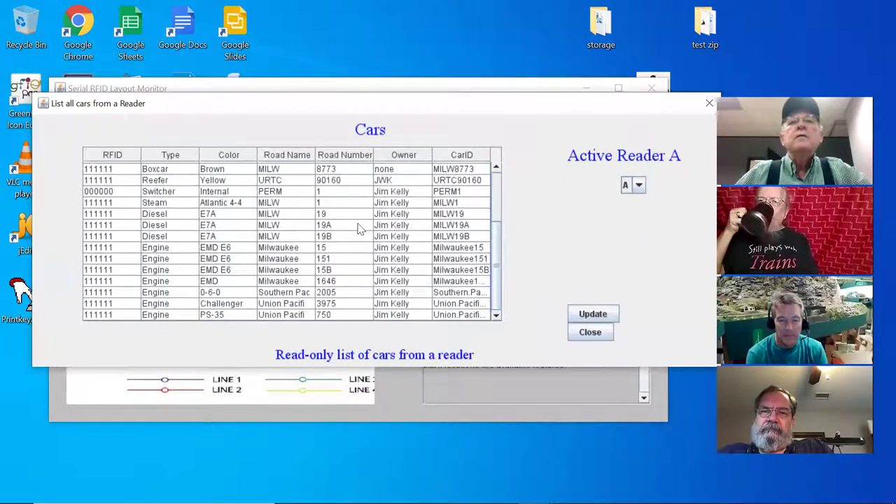
{"action": "scroll", "coordinate": [359, 228], "scroll_direction": "up", "scroll_amount": 3}
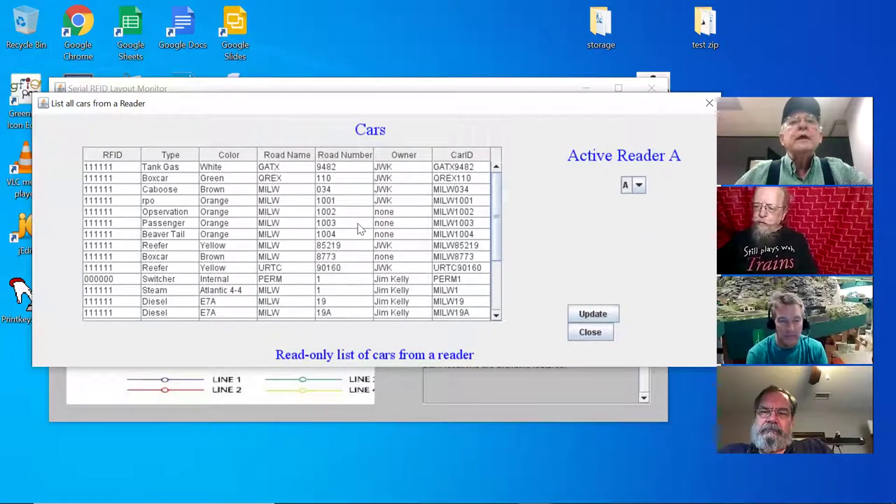
{"action": "left_click", "coordinate": [343, 191]}
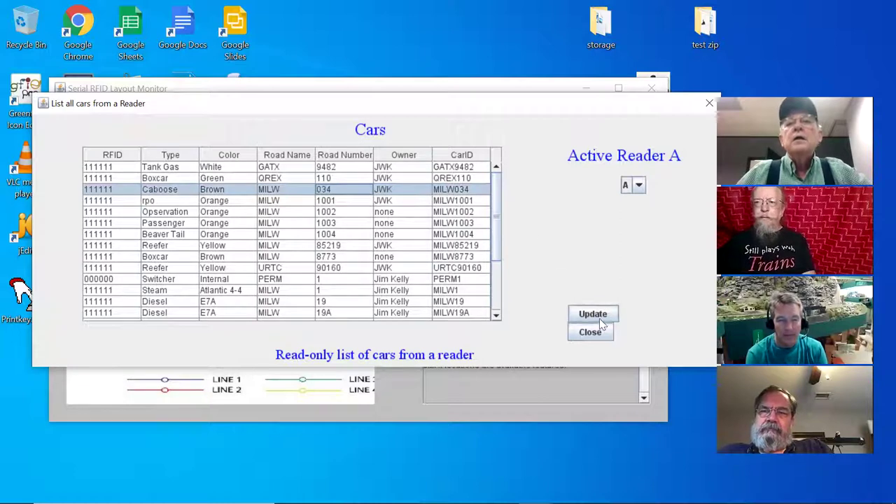
{"action": "left_click", "coordinate": [639, 186]}
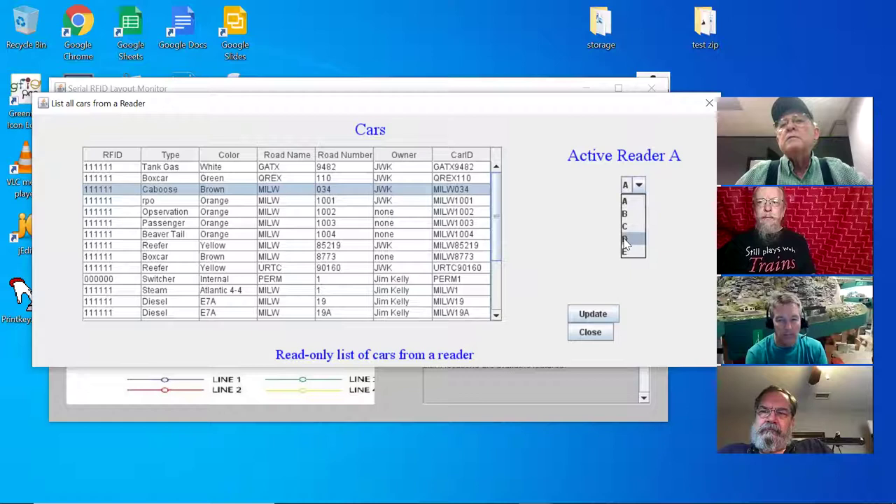
{"action": "left_click", "coordinate": [550, 210]}
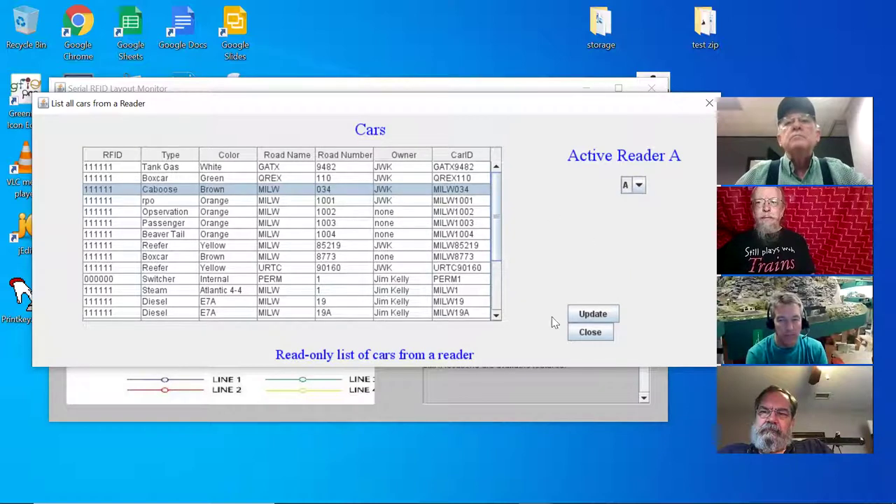
{"action": "left_click", "coordinate": [590, 333]}
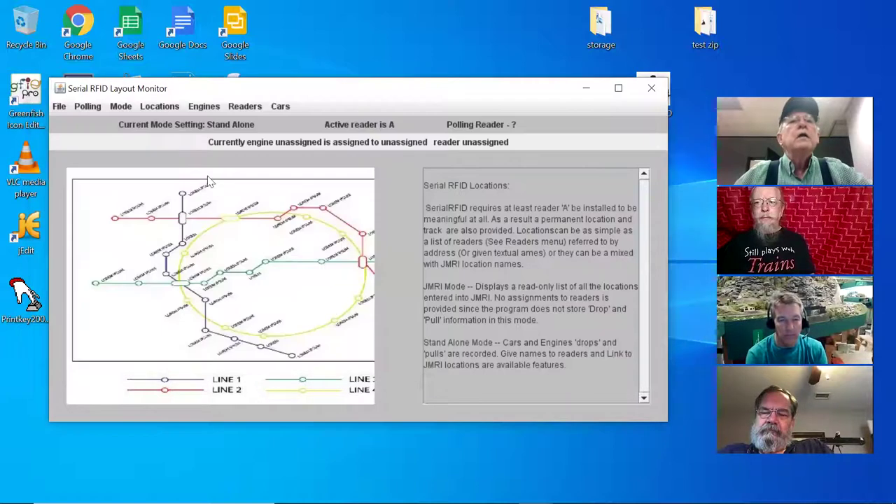
{"action": "left_click", "coordinate": [160, 109]}
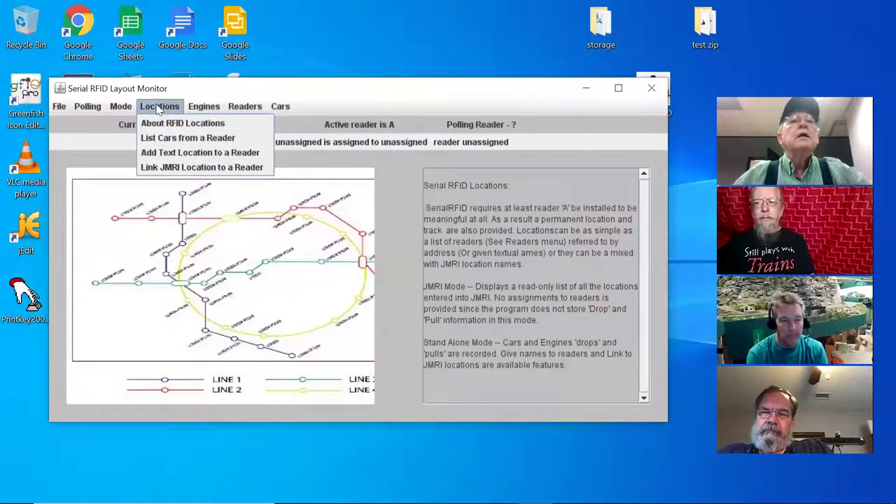
{"action": "left_click", "coordinate": [205, 152]}
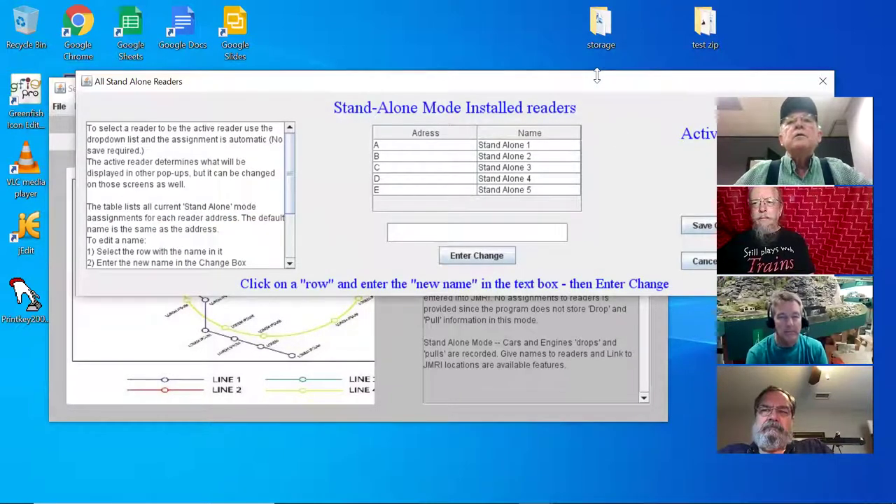
{"action": "left_click_drag", "start_coordinate": [596, 75], "coordinate": [595, 78]}
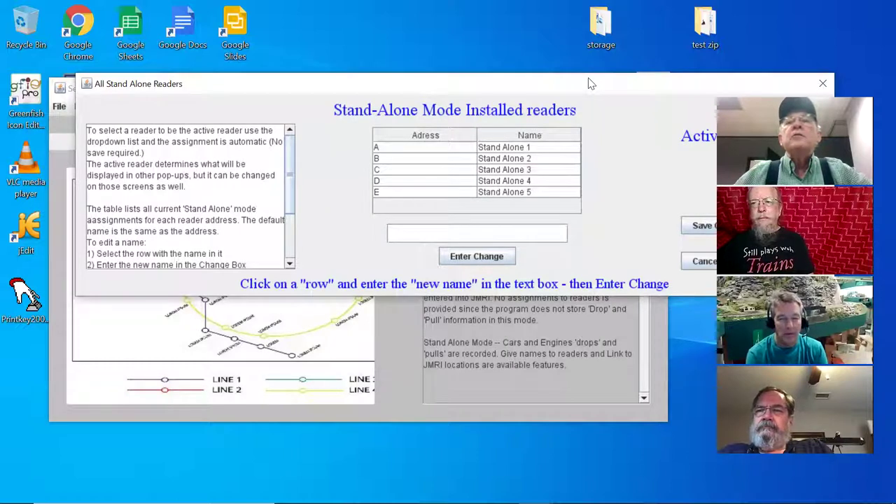
{"action": "left_click_drag", "start_coordinate": [590, 83], "coordinate": [489, 82]}
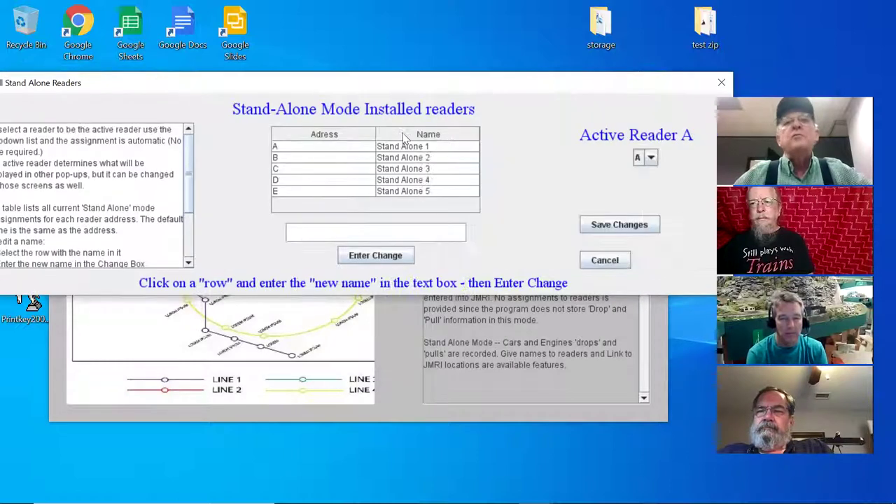
{"action": "left_click", "coordinate": [383, 148]}
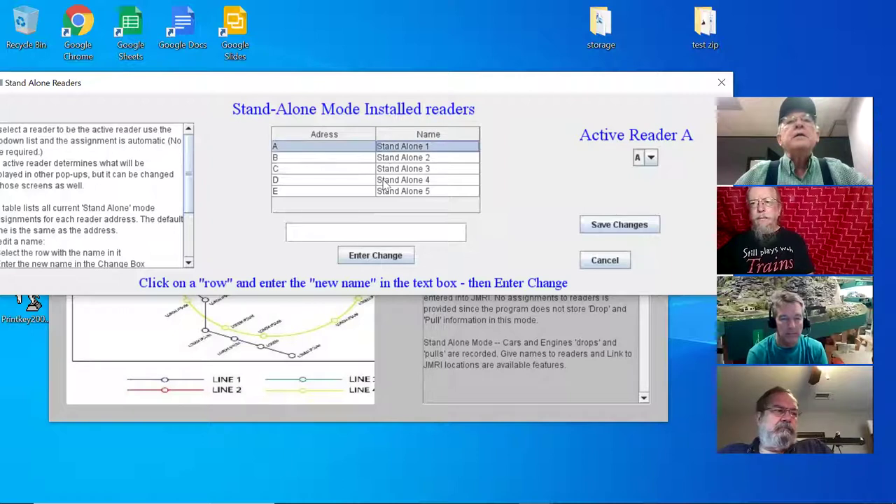
{"action": "left_click", "coordinate": [390, 233]}
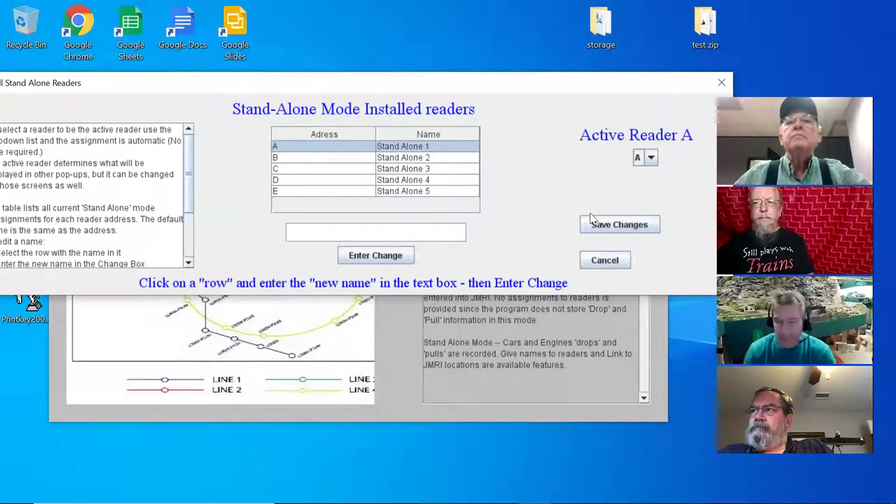
{"action": "left_click", "coordinate": [628, 261]}
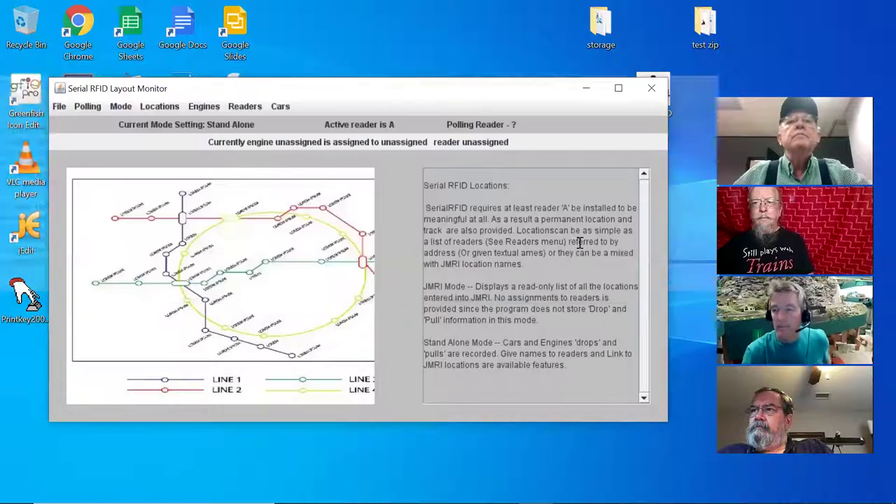
{"action": "left_click", "coordinate": [175, 106]}
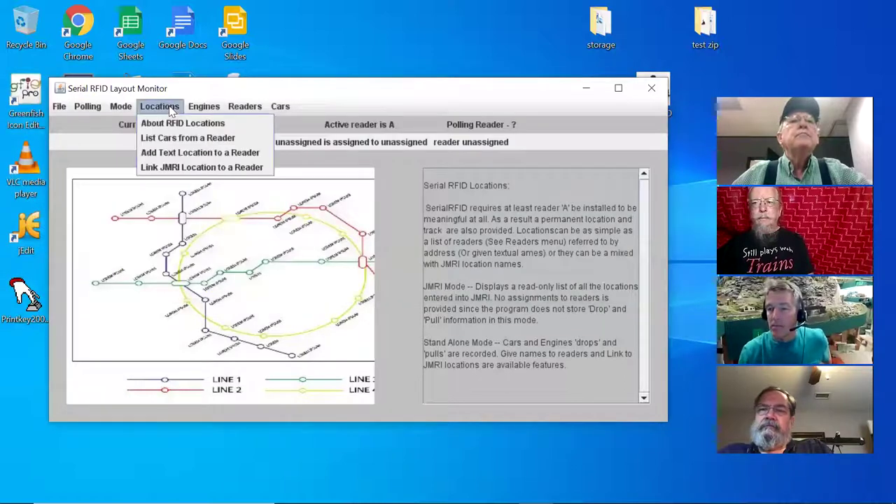
{"action": "left_click", "coordinate": [212, 168]}
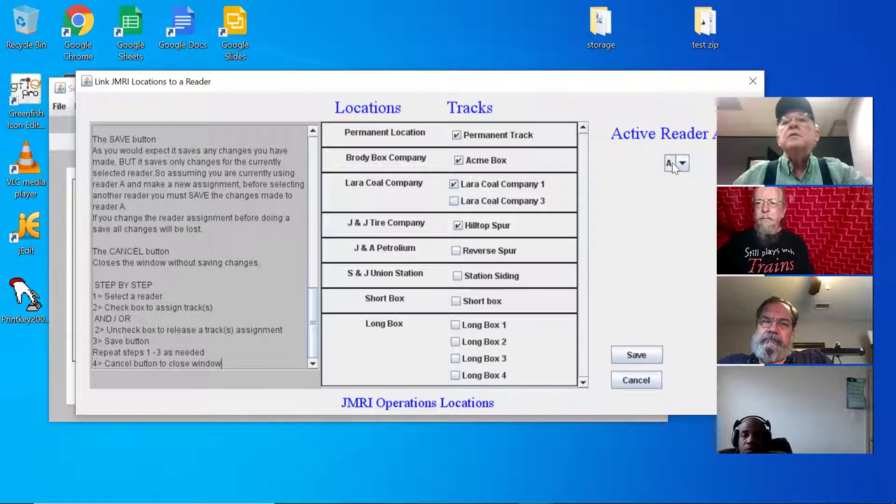
{"action": "left_click", "coordinate": [457, 135]}
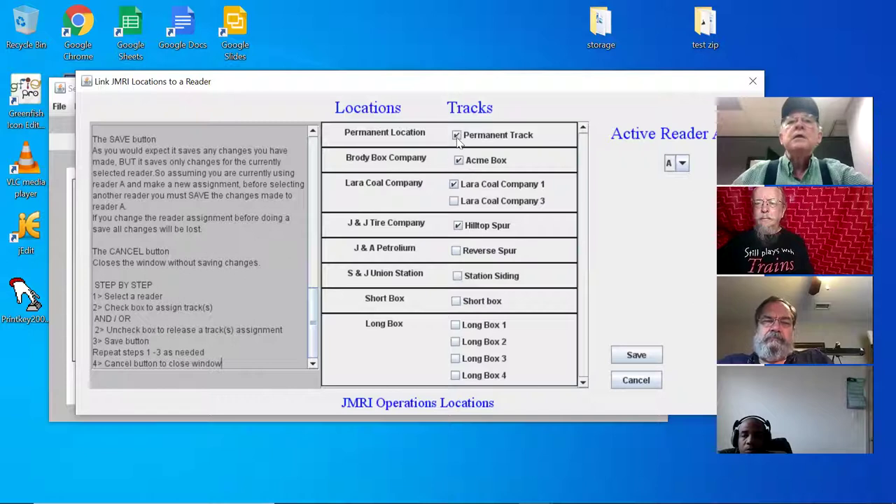
{"action": "left_click", "coordinate": [637, 382]}
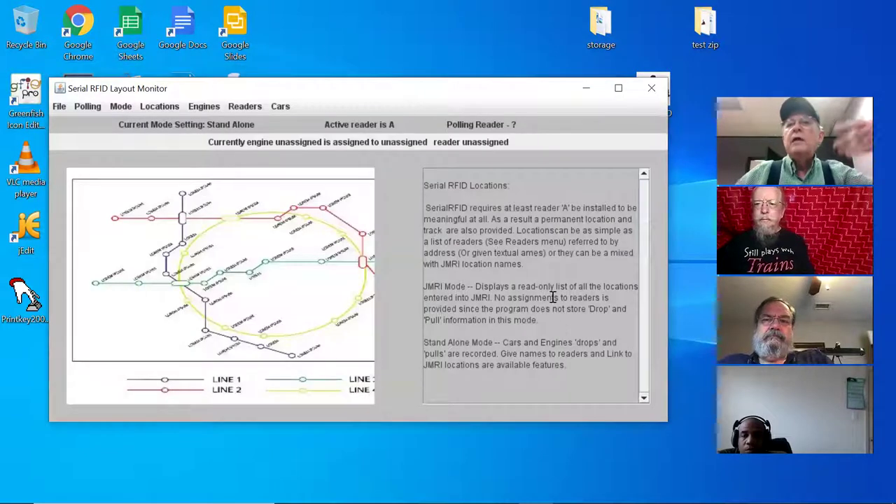